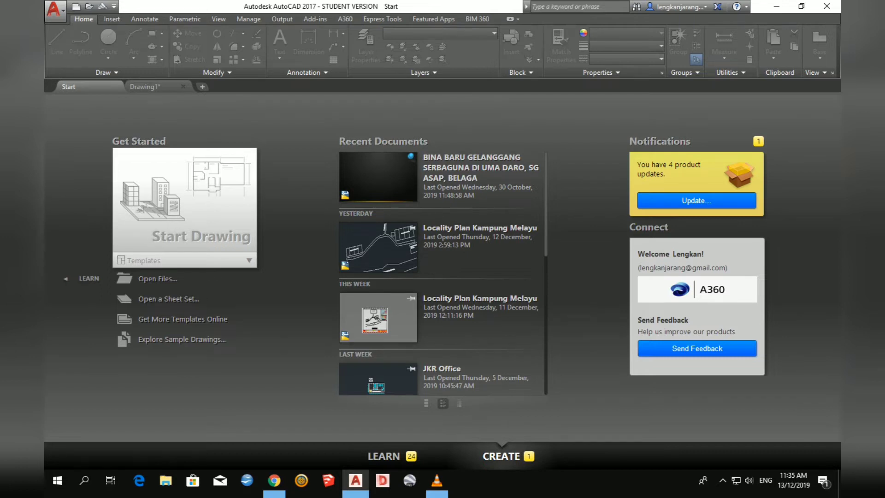
pyautogui.click(146, 86)
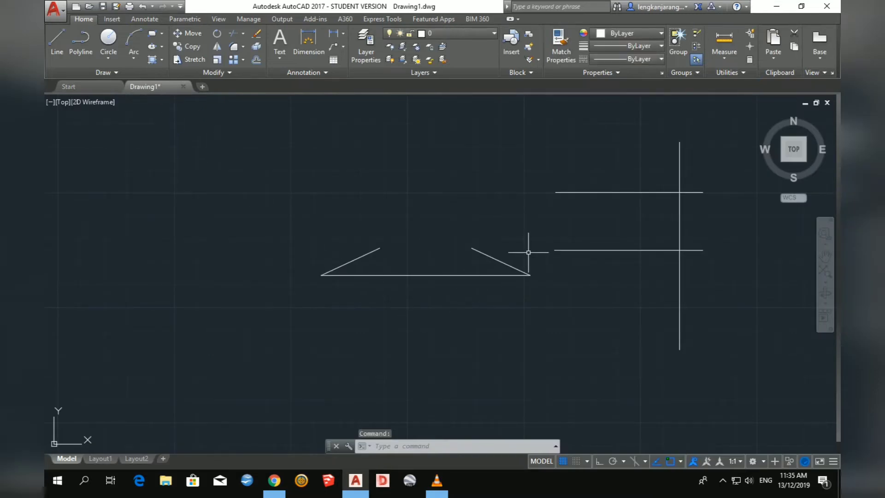
pyautogui.scroll(2, 526, 251)
pyautogui.scroll(2, 533, 277)
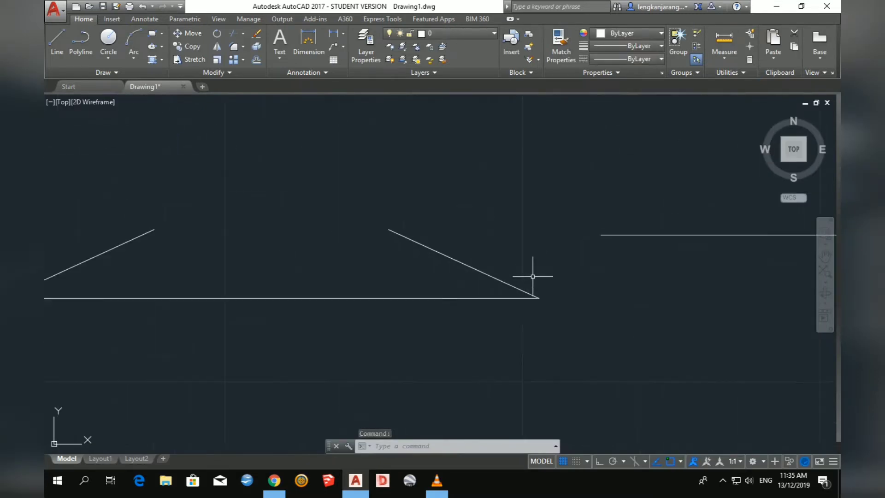
pyautogui.scroll(-2, 572, 259)
pyautogui.scroll(-3, 413, 279)
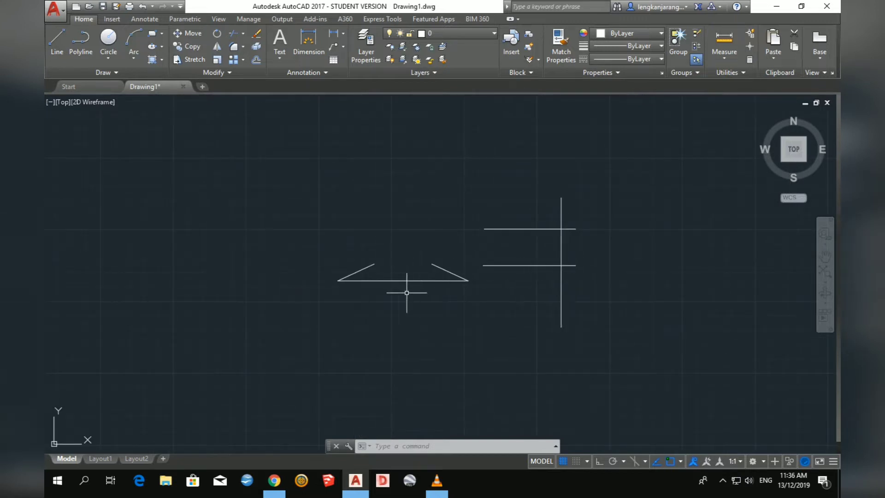
pyautogui.scroll(2, 424, 288)
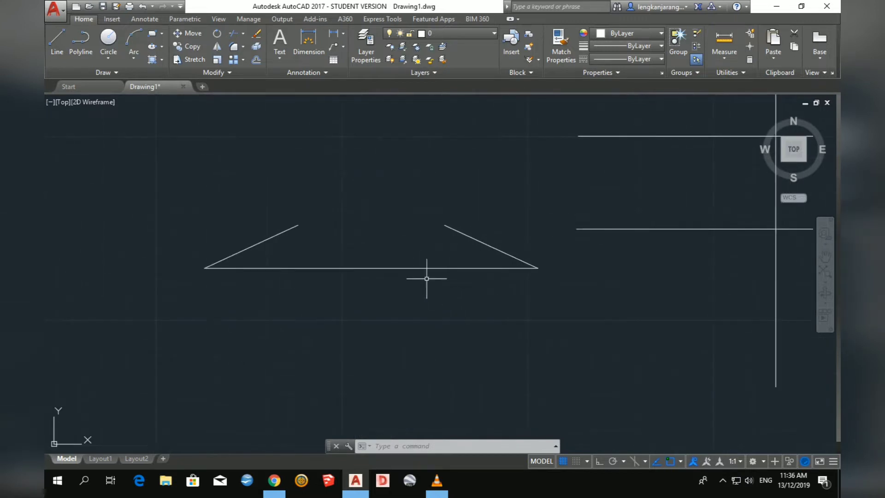
pyautogui.scroll(2, 390, 252)
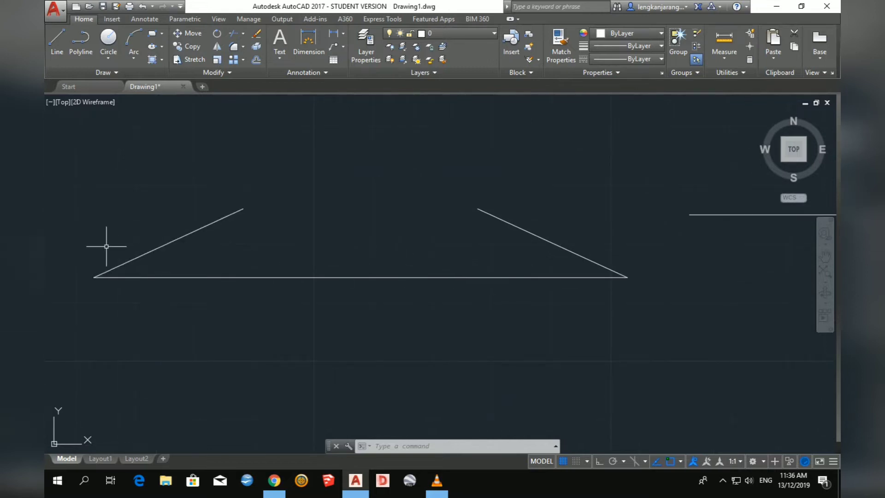
pyautogui.scroll(2, 107, 246)
pyautogui.scroll(-2, 399, 246)
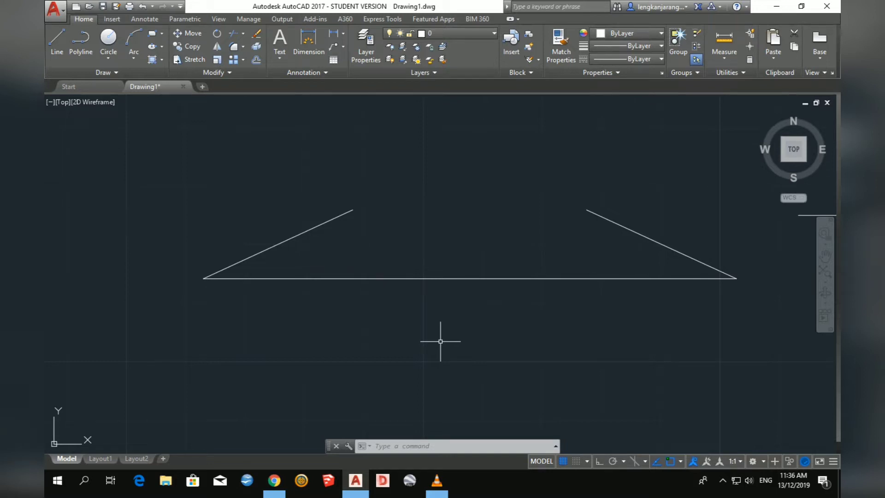
pyautogui.write('F')
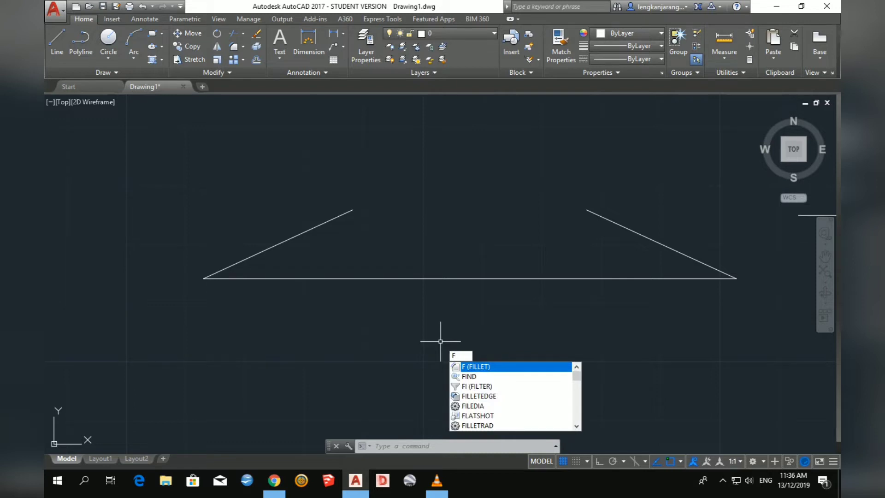
# Fillet the left and right sloped lines into a sharp apex, closing the triangle.
pyautogui.press('Return')
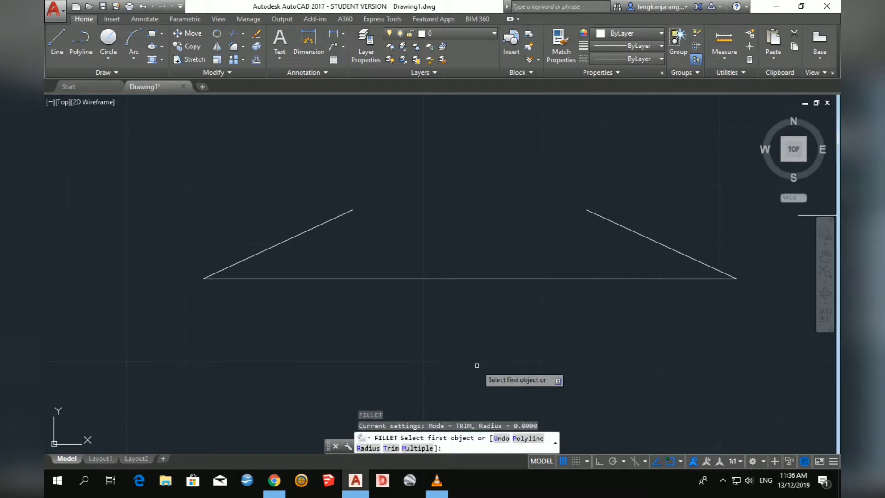
pyautogui.click(316, 226)
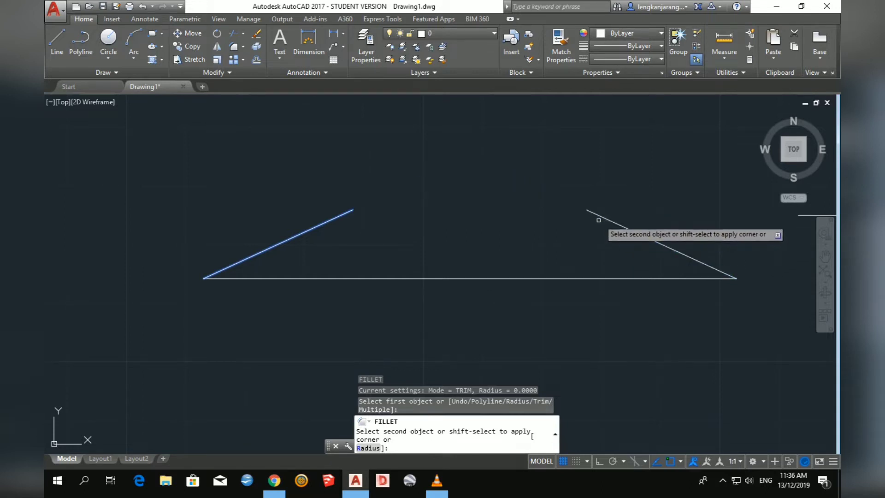
pyautogui.click(602, 218)
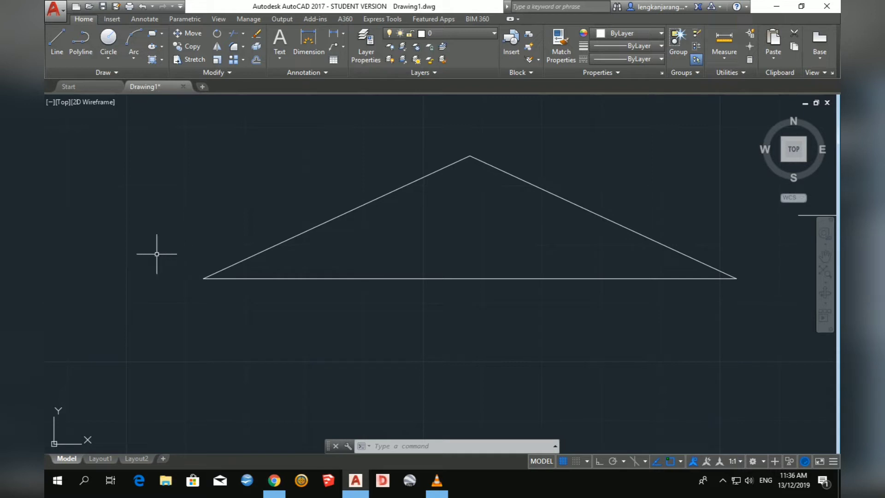
pyautogui.scroll(-4, 156, 254)
pyautogui.scroll(-1, 152, 253)
pyautogui.scroll(2, 313, 225)
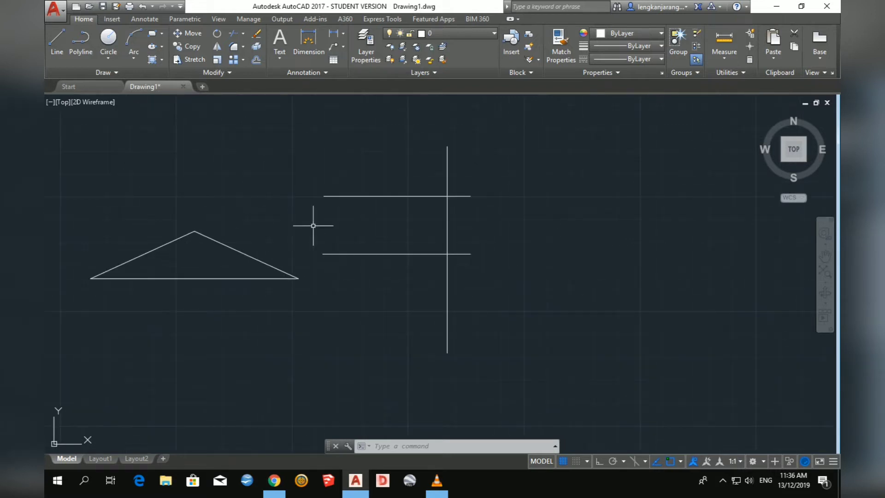
pyautogui.scroll(2, 429, 187)
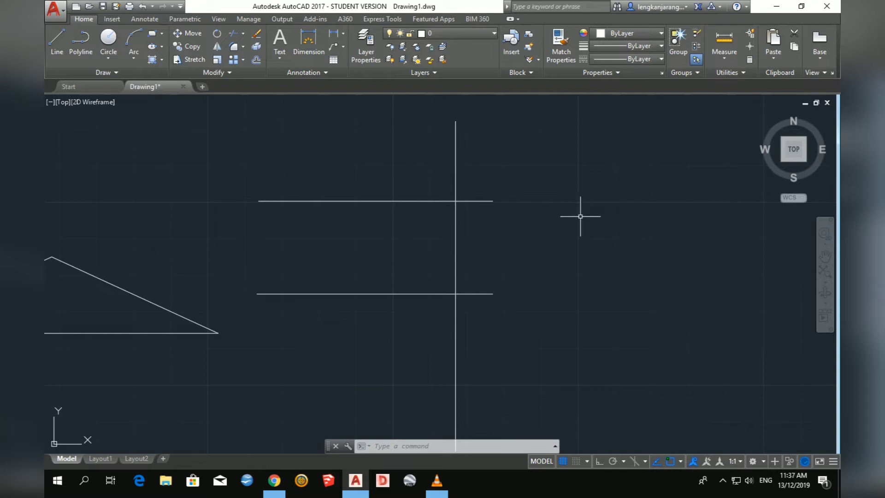
pyautogui.write('o')
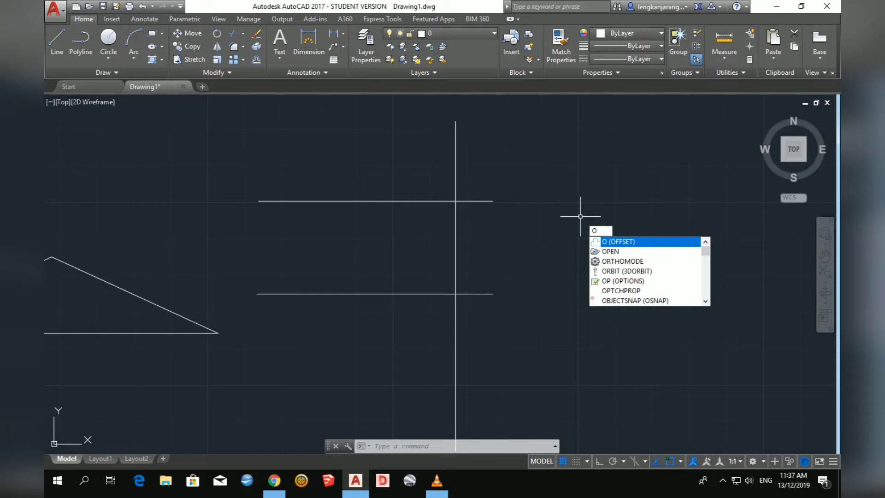
# Offset the long vertical line by 10 units to its right.
pyautogui.press('Down')
pyautogui.press('Down')
pyautogui.press('Down')
pyautogui.press('Down')
pyautogui.press('Up')
pyautogui.press('Up')
pyautogui.press('Up')
pyautogui.press('Up')
pyautogui.press('Return')
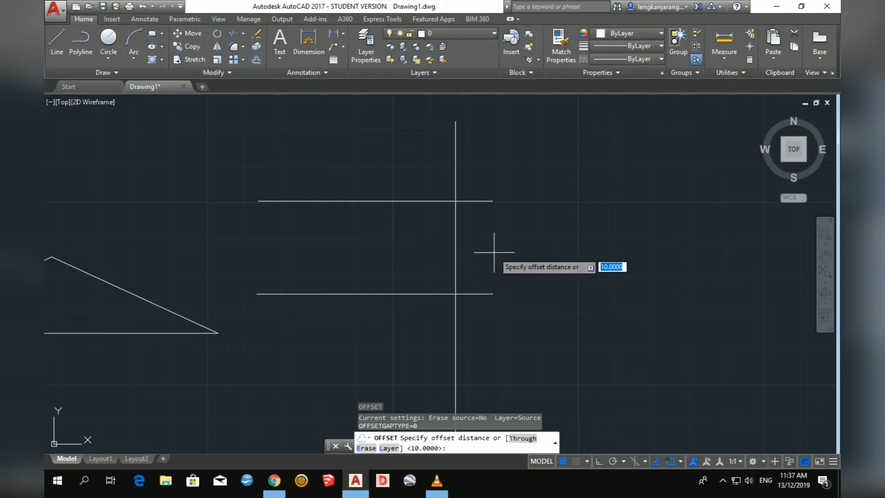
pyautogui.write('10')
pyautogui.press('Return')
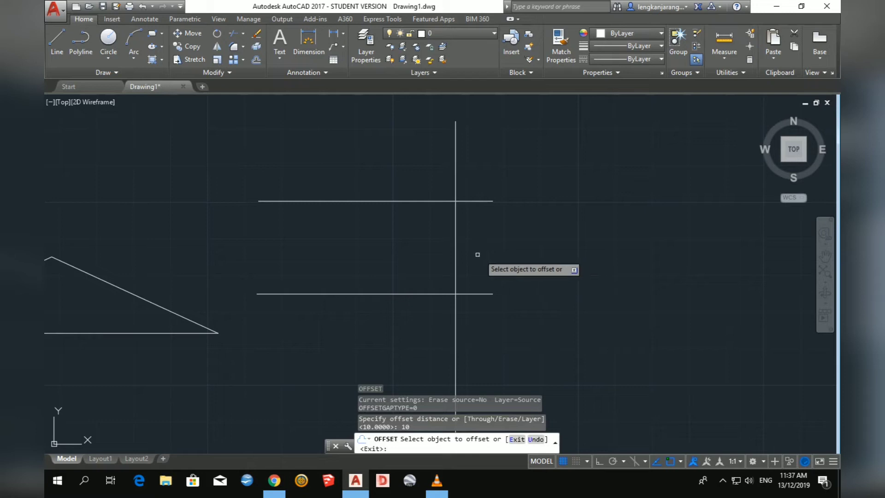
pyautogui.click(457, 255)
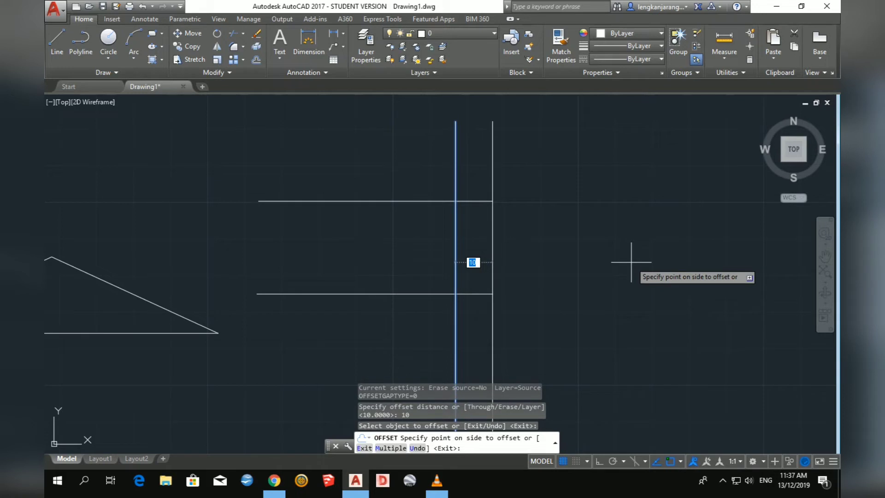
pyautogui.click(631, 262)
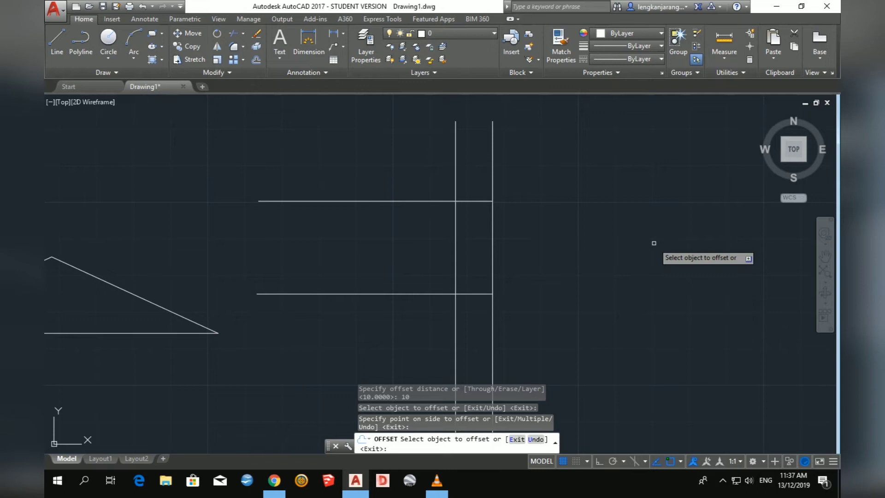
pyautogui.scroll(-2, 660, 244)
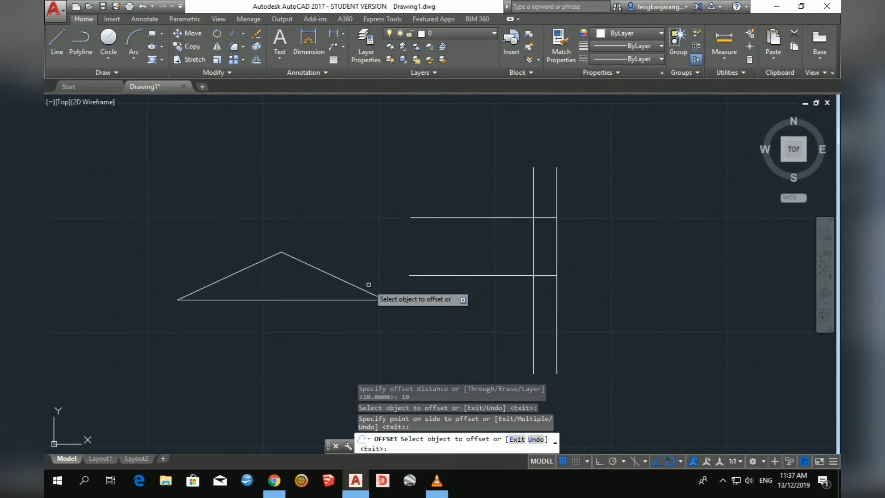
pyautogui.scroll(2, 403, 280)
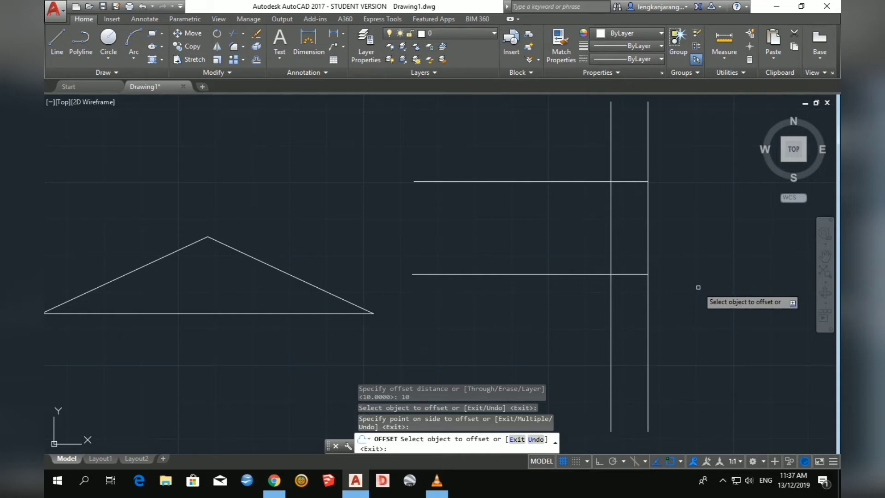
# Cancel the leftover offset and start EXTEND from the command suggestions.
pyautogui.press('Escape')
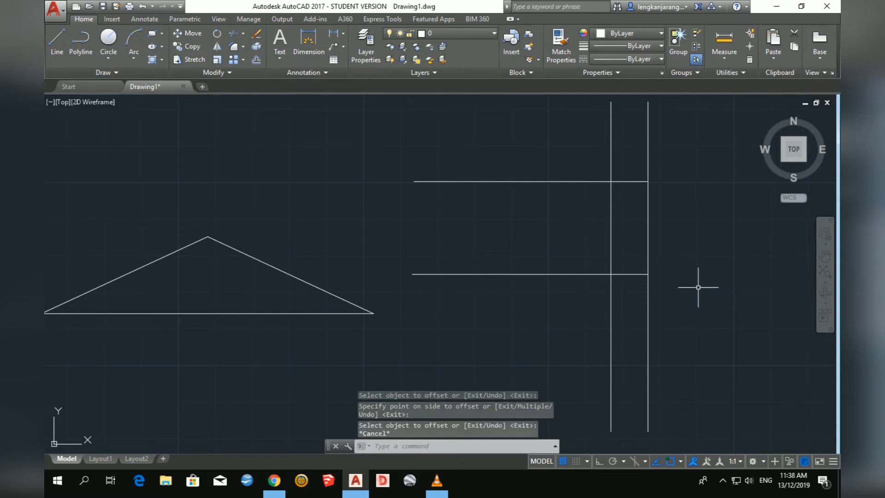
pyautogui.press('Escape')
pyautogui.press('Escape')
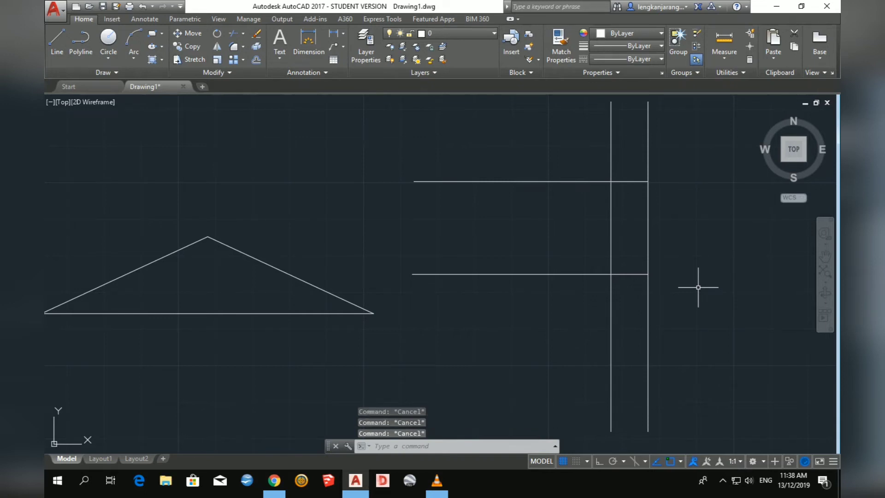
pyautogui.write('E')
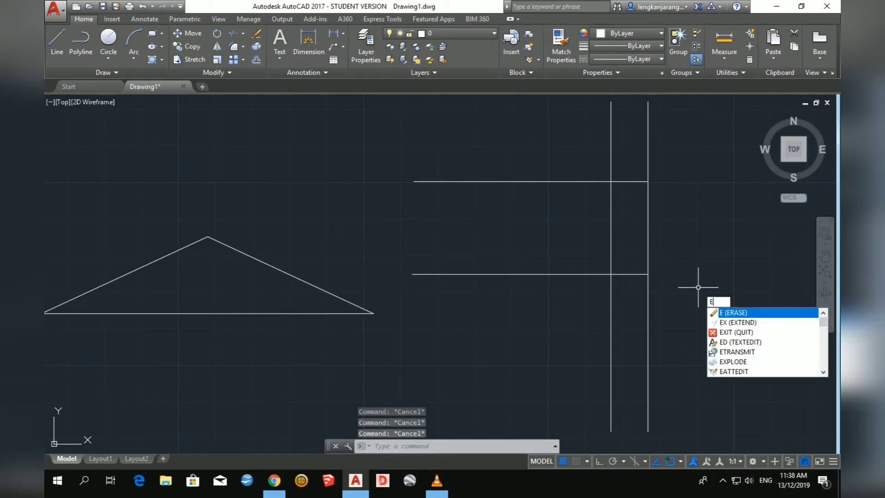
pyautogui.press('Down')
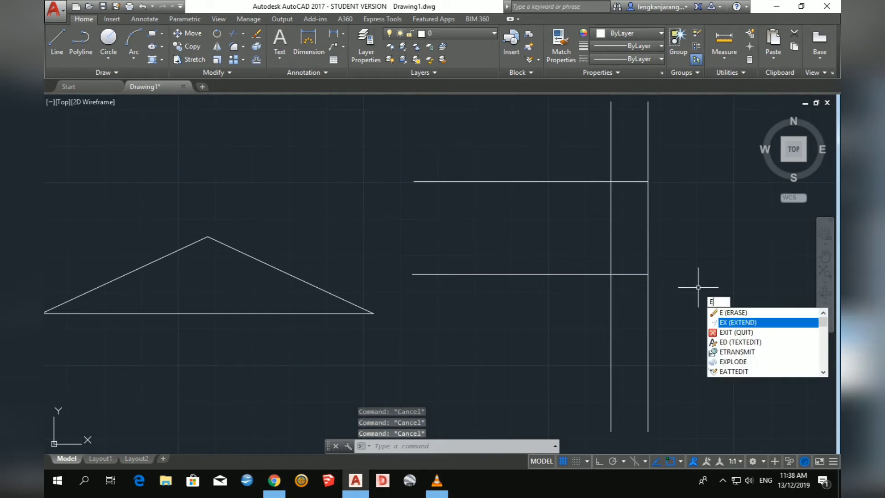
pyautogui.press('Escape')
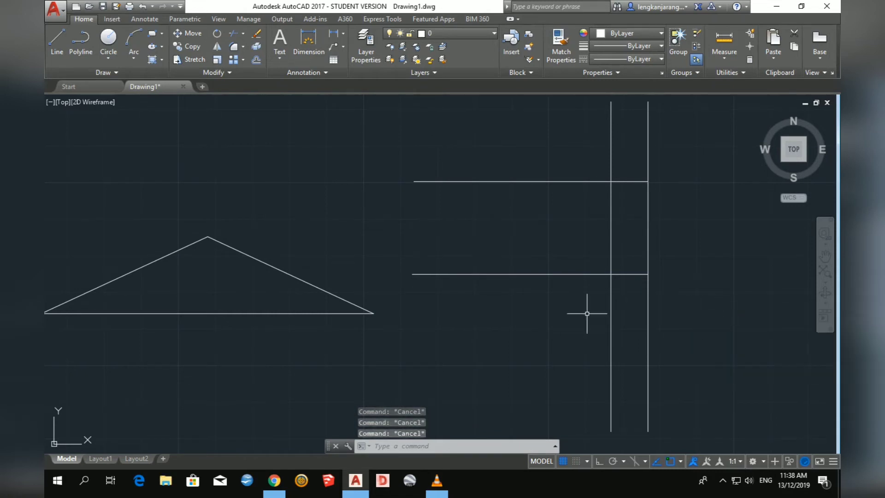
pyautogui.write('e')
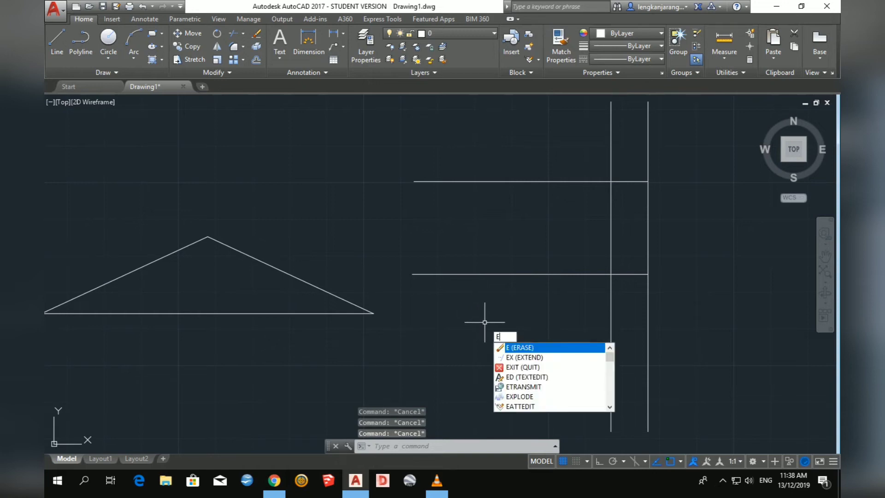
pyautogui.press('Down')
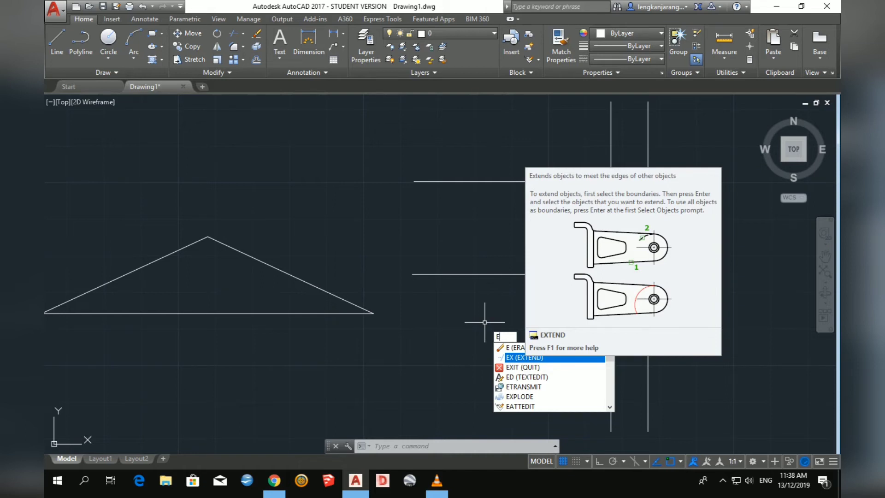
pyautogui.click(525, 356)
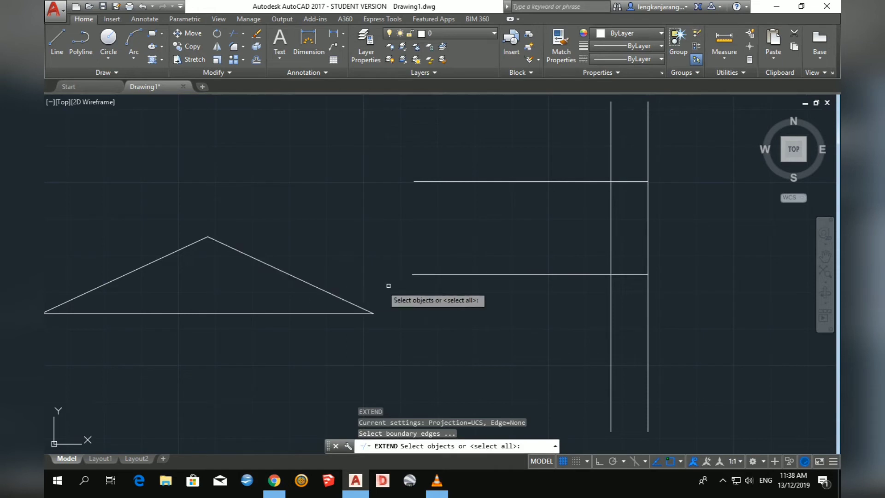
# Extend the lower horizontal line leftward to the triangle's sloped right side.
pyautogui.click(426, 275)
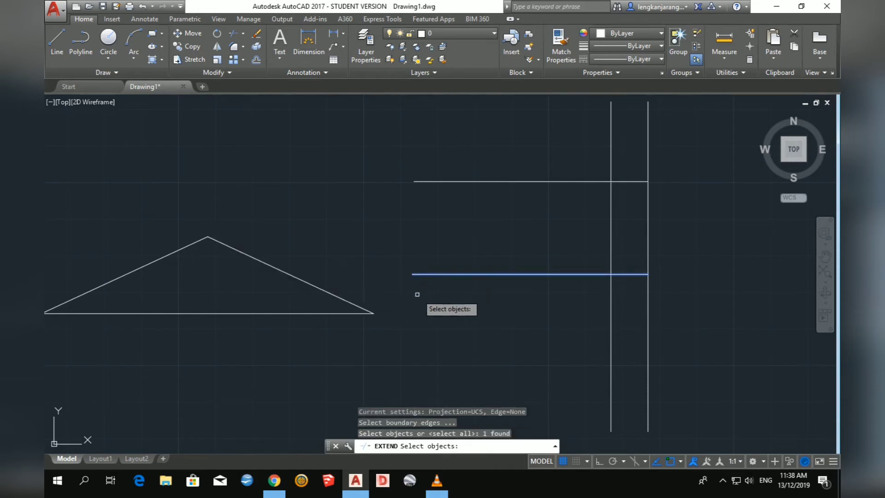
pyautogui.click(337, 296)
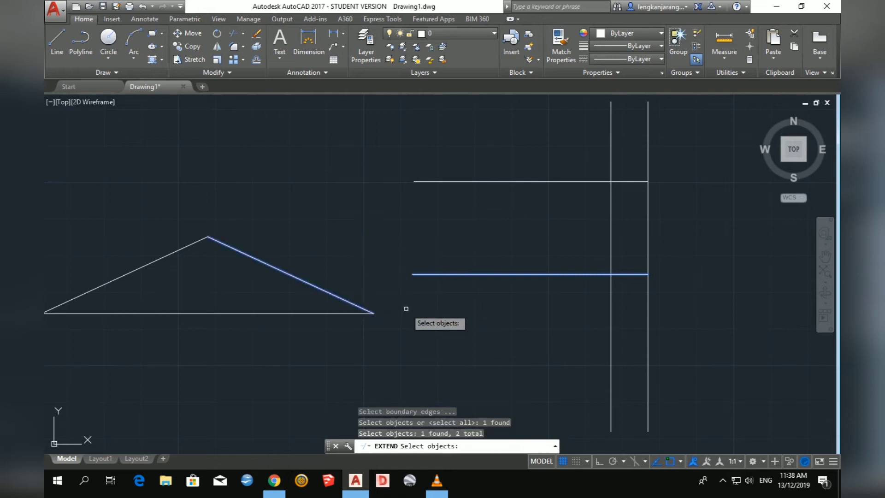
pyautogui.press('Return')
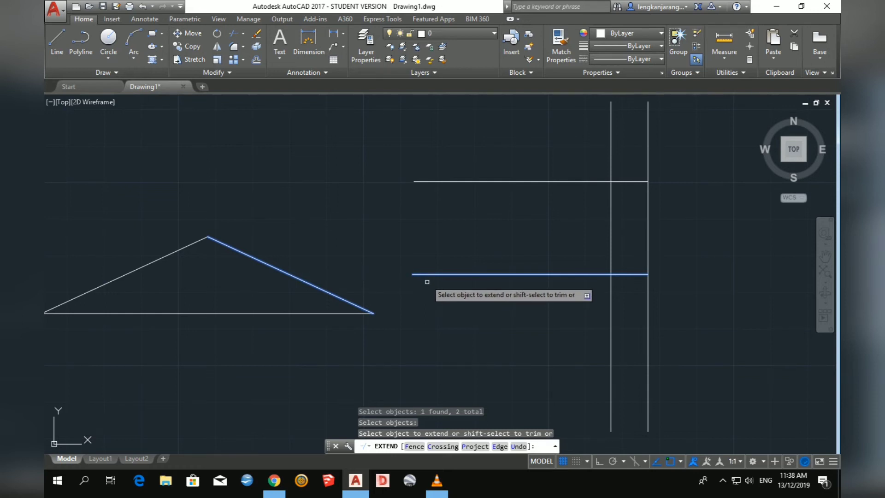
pyautogui.click(426, 274)
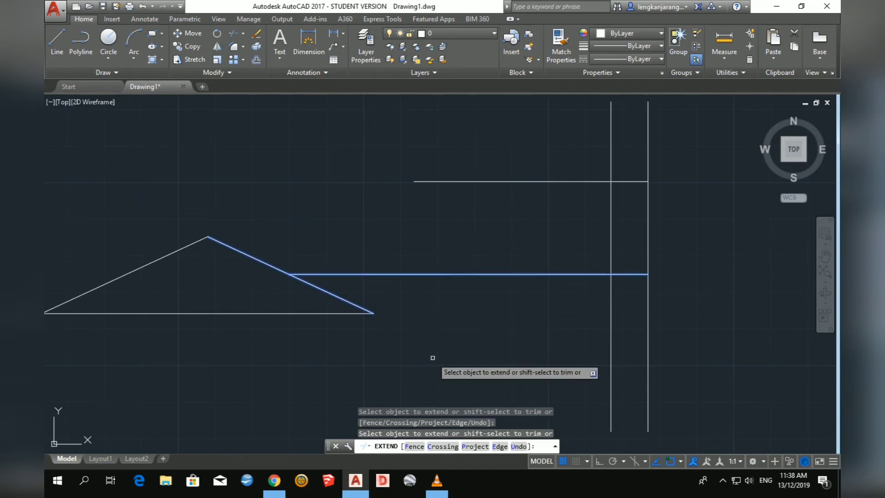
pyautogui.press('Escape')
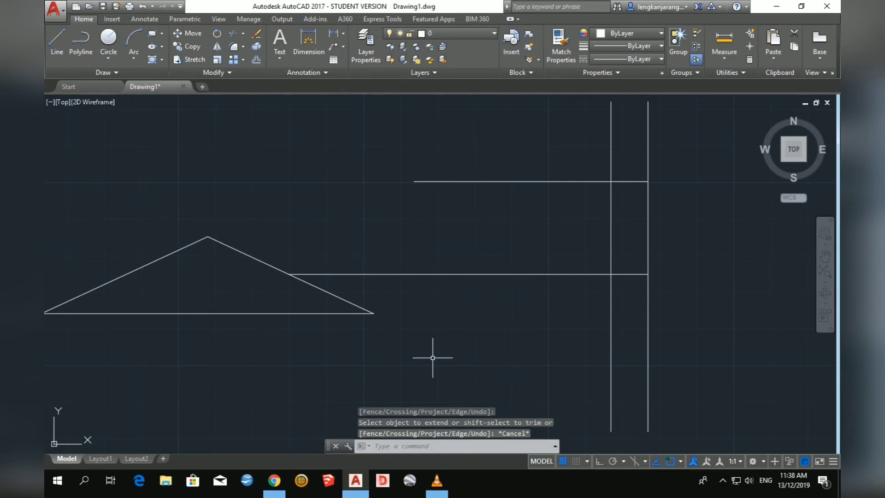
# Start TRIM from the command suggestions after clearing the previous command.
pyautogui.press('Escape')
pyautogui.press('Escape')
pyautogui.press('Escape')
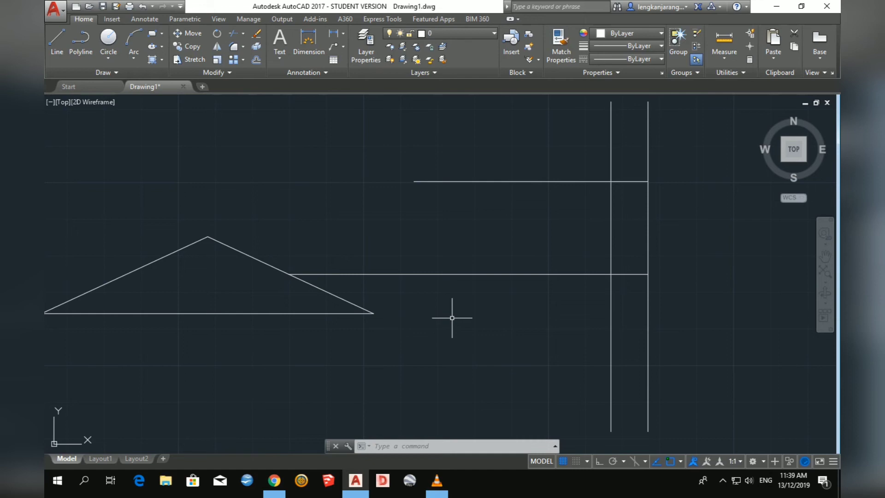
pyautogui.write('T')
pyautogui.write('R')
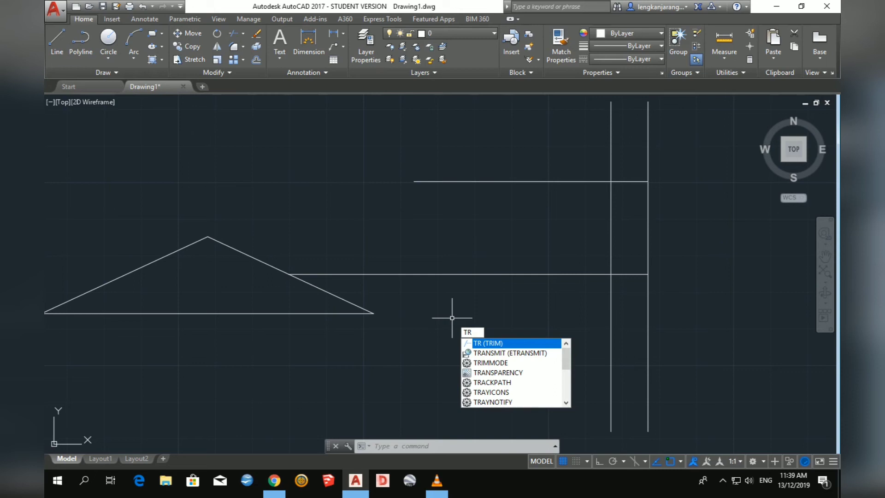
pyautogui.press('Down')
pyautogui.press('Down')
pyautogui.press('Up')
pyautogui.press('Up')
pyautogui.press('Down')
pyautogui.press('Up')
pyautogui.press('Down')
pyautogui.press('Up')
pyautogui.press('Return')
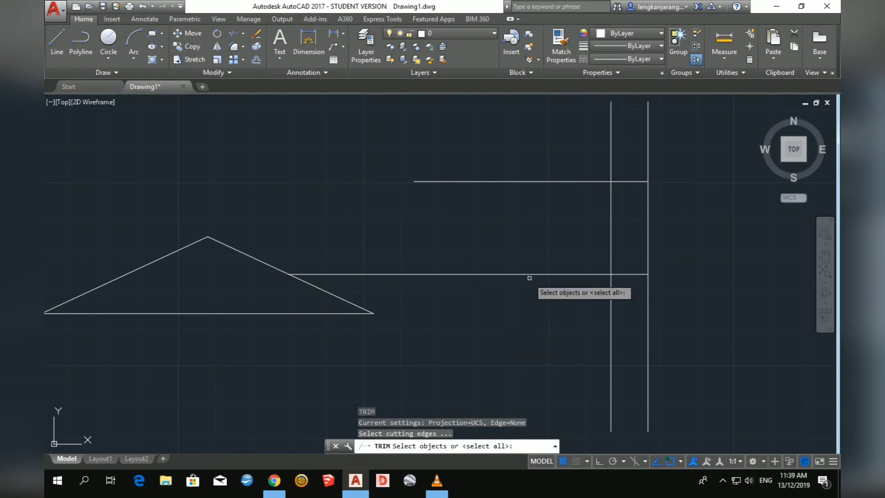
# Trim the horizontal line left of the left vertical, leaving the short piece between verticals.
pyautogui.click(611, 302)
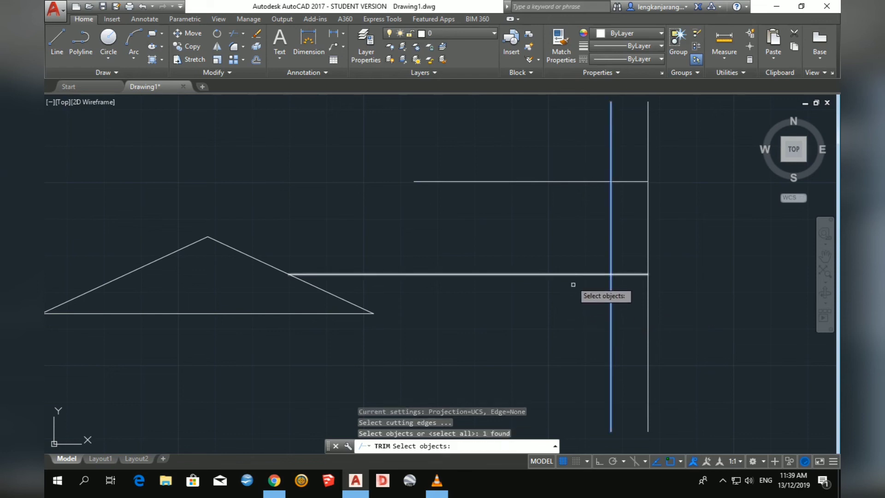
pyautogui.press('Return')
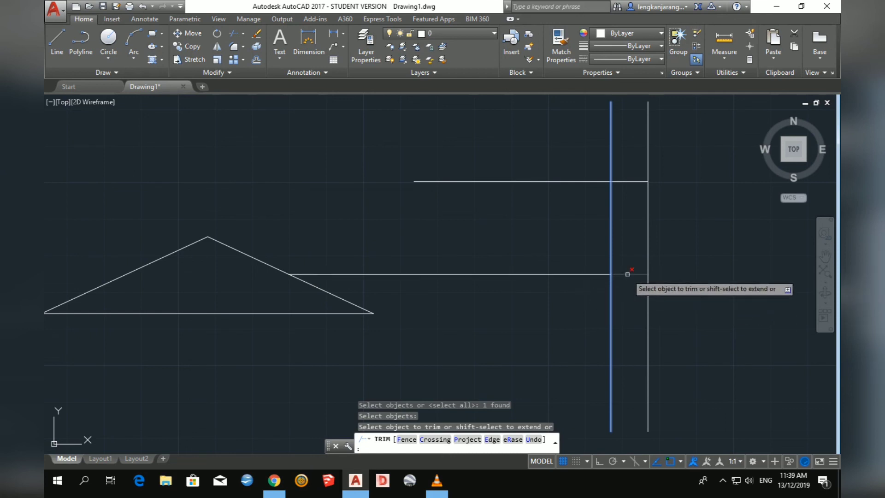
pyautogui.click(580, 276)
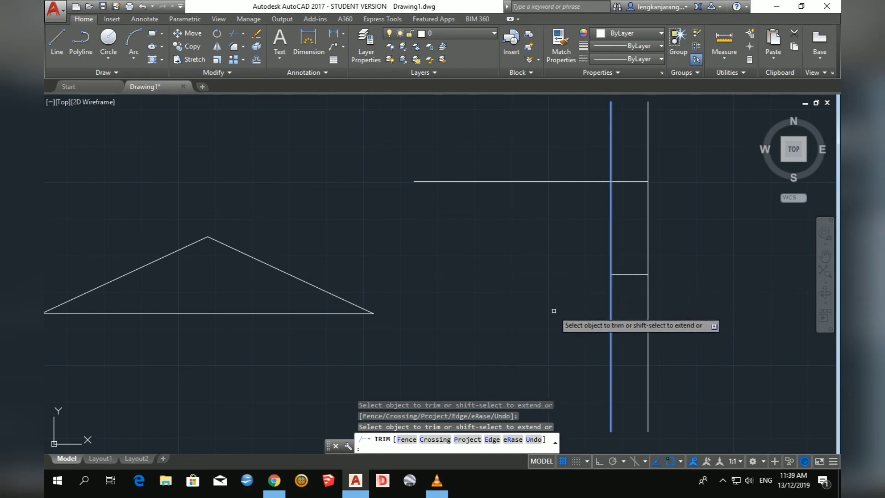
pyautogui.press('Return')
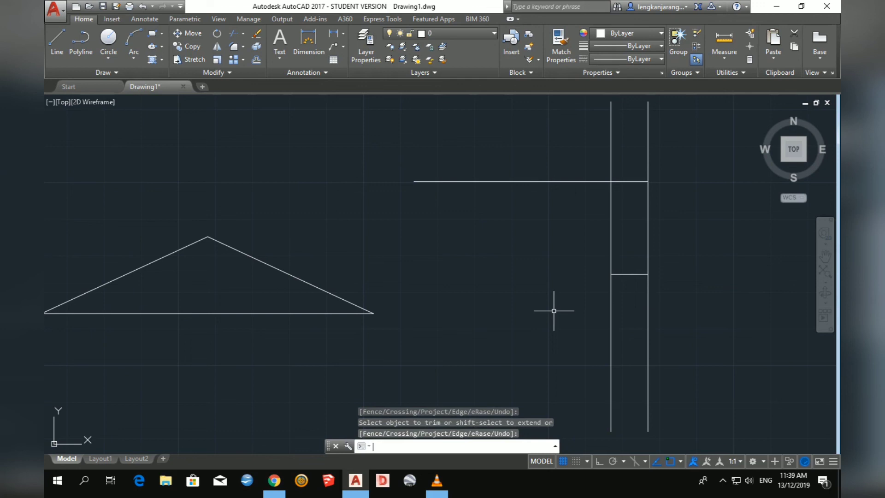